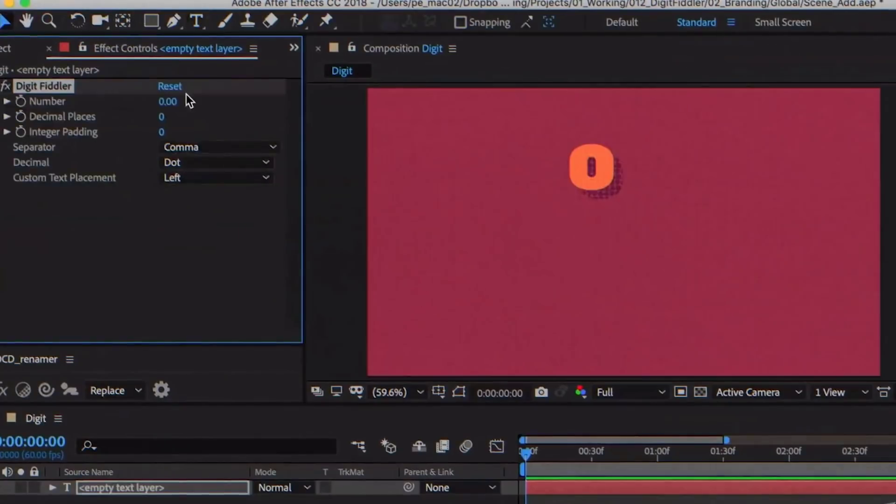
# Step: Give Digit Fiddler 2 decimal places, integer padding 4 and a comma decimal mark
pyautogui.press('Tab')
pyautogui.write('2')
pyautogui.press('Tab')
pyautogui.press('Return')
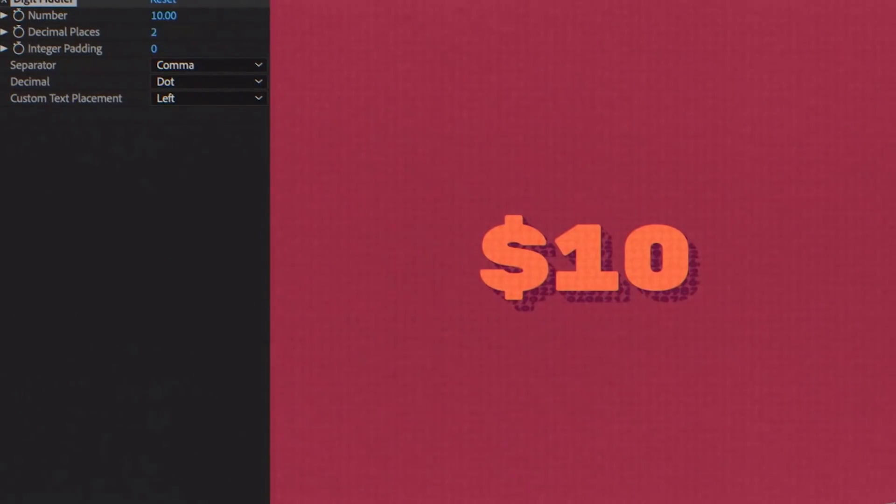
pyautogui.write('4')
pyautogui.press('Return')
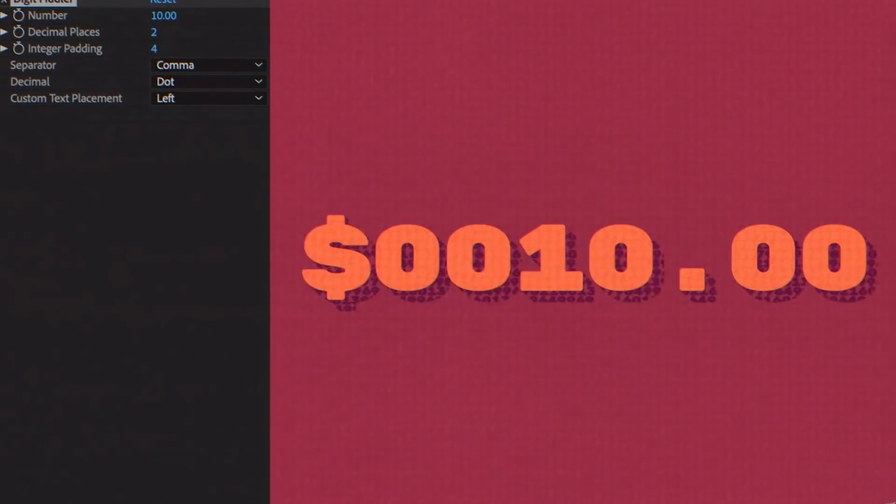
pyautogui.click(188, 136)
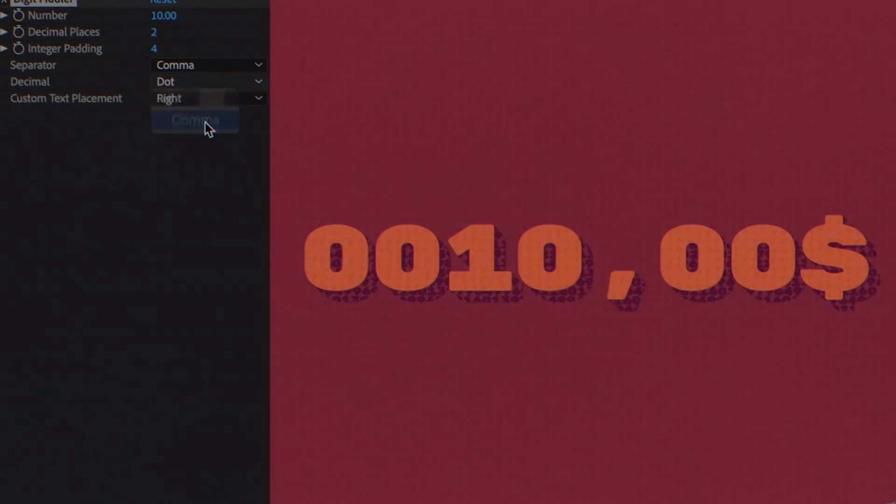